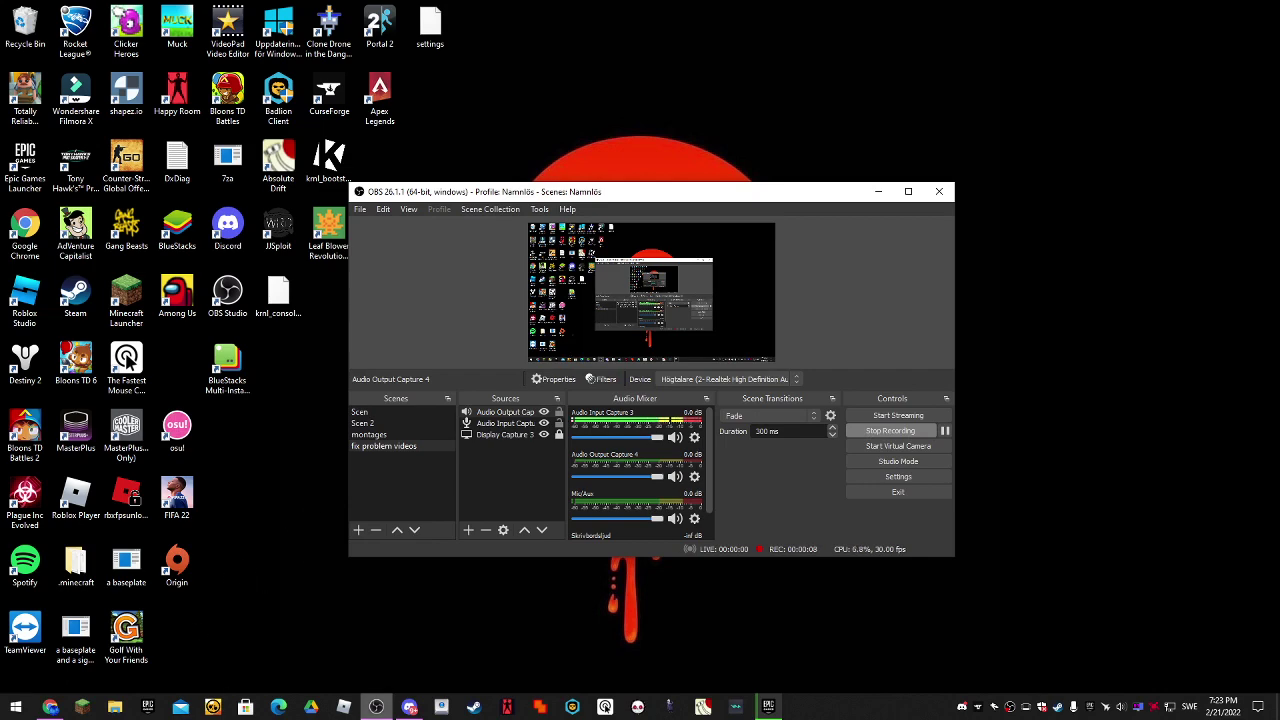
- Bring the Epic Games Launcher library, with Fortnite installing, to the front
{"action": "left_click", "coordinate": [770, 708]}
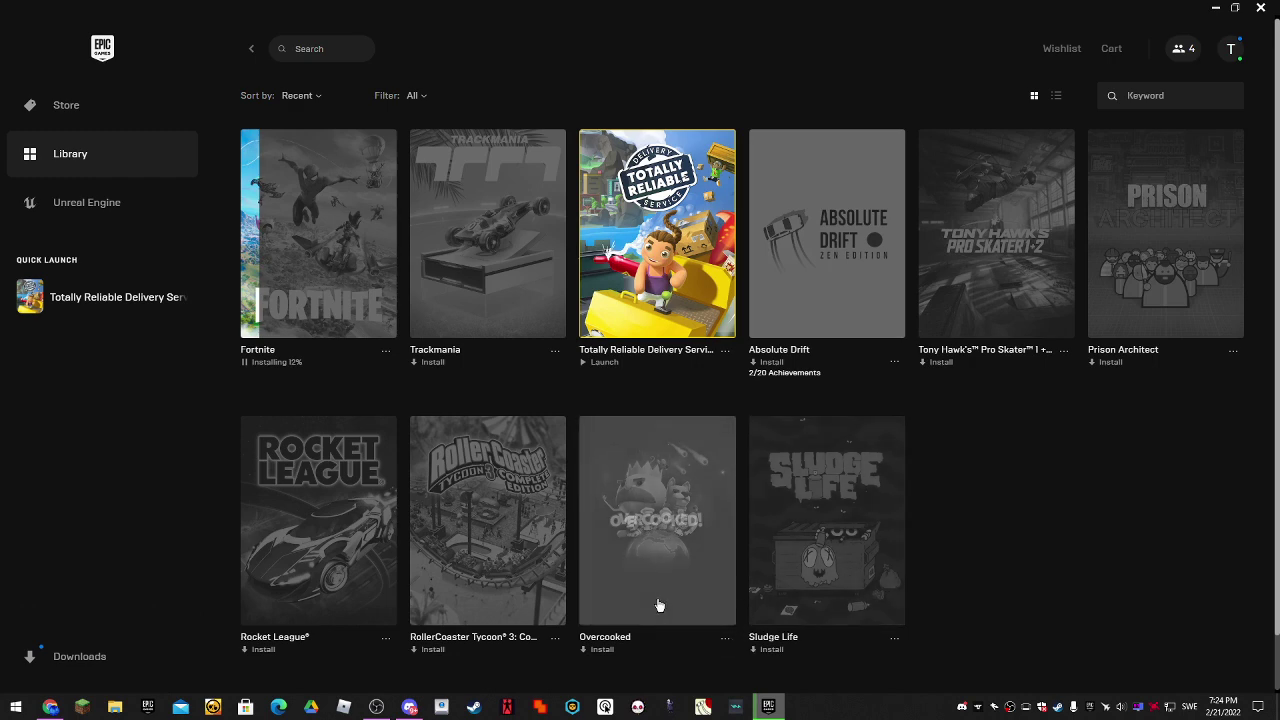
- Open C:\Program Files\Epic Games\Fortnite through the Run dialog by pasting the path
{"action": "key", "text": "super+r"}
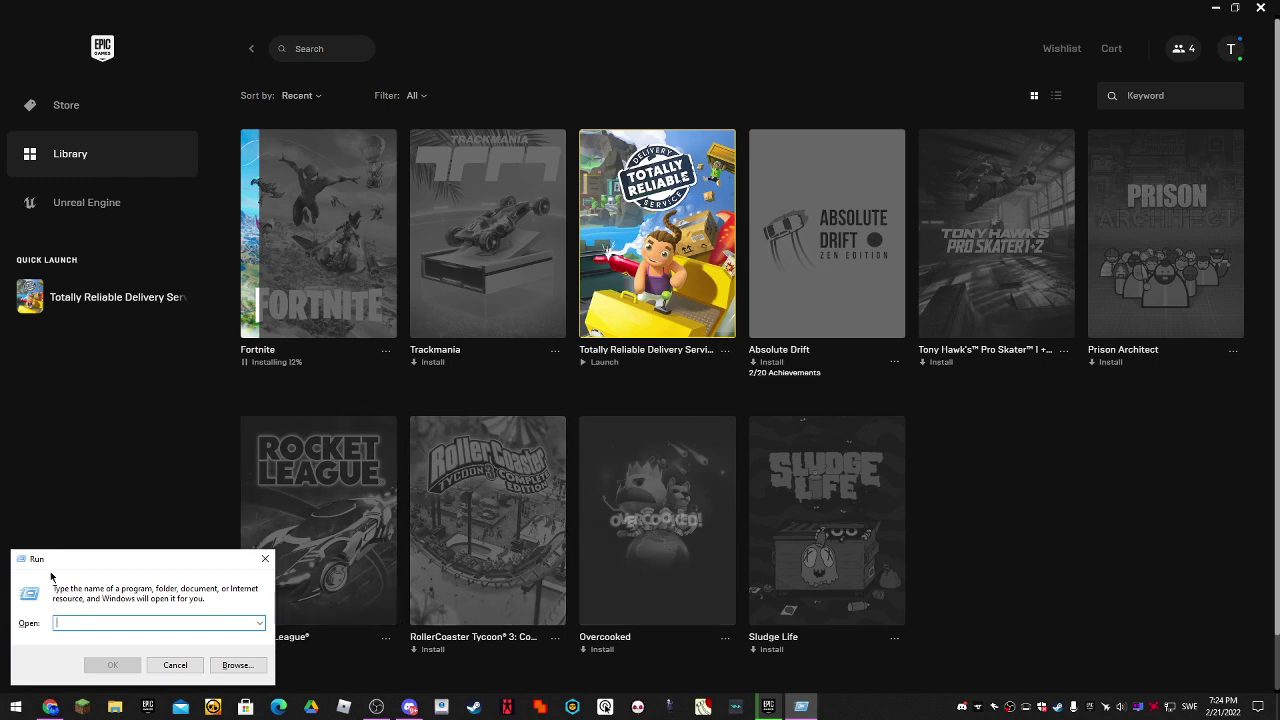
{"action": "mouse_move", "coordinate": [76, 567]}
{"action": "left_mouse_down"}
{"action": "mouse_move", "coordinate": [235, 395]}
{"action": "mouse_move", "coordinate": [206, 396]}
{"action": "left_mouse_up"}
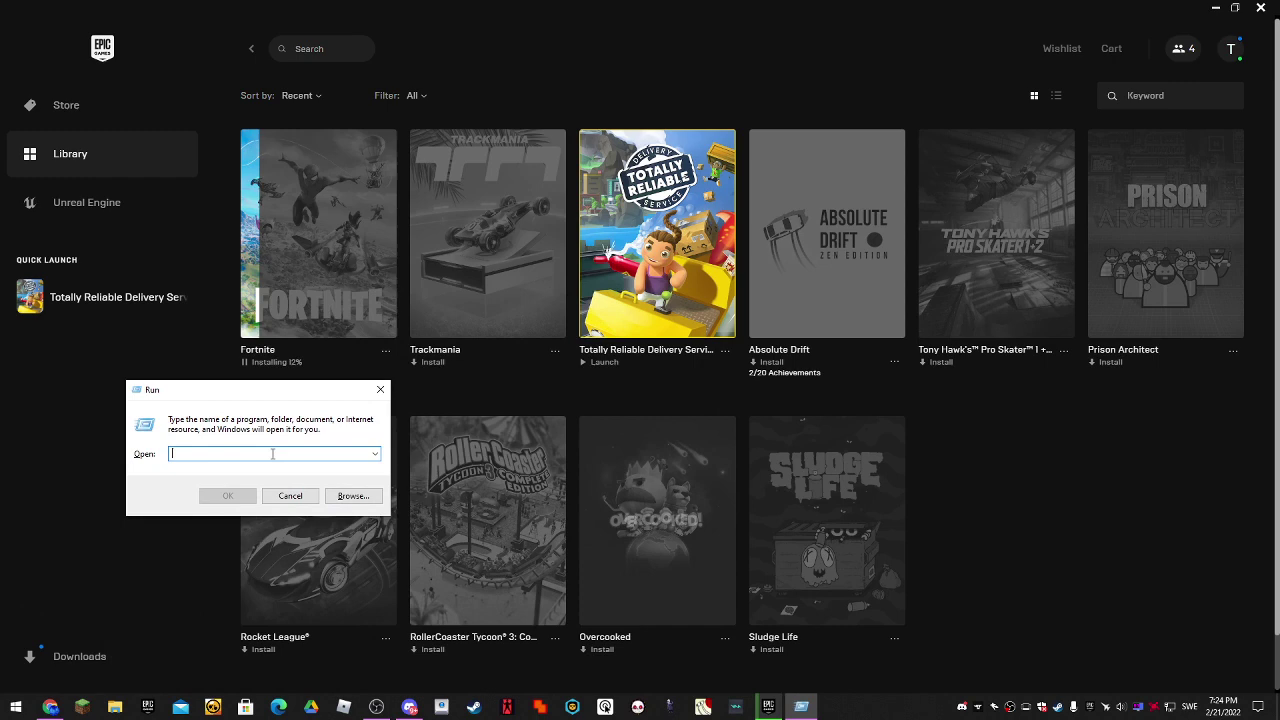
{"action": "type", "text": "C:\\Program Files\\Epic Games\\Fortnite"}
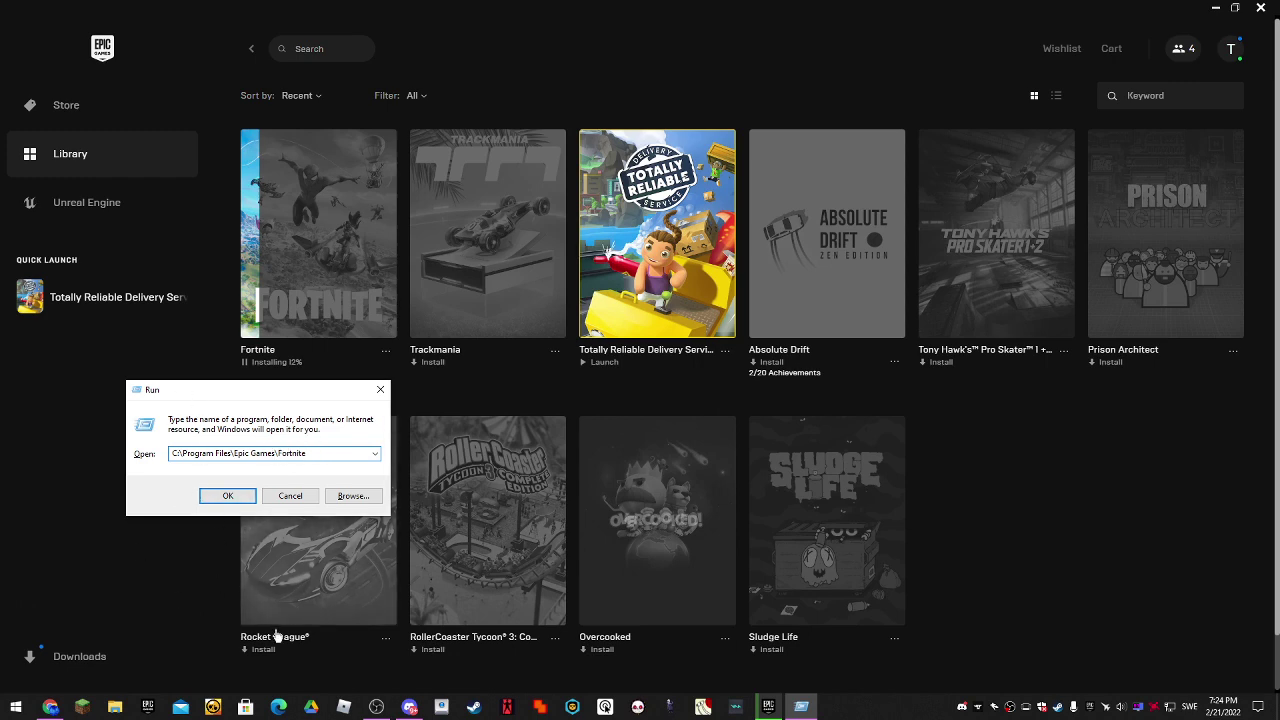
{"action": "left_click", "coordinate": [244, 500]}
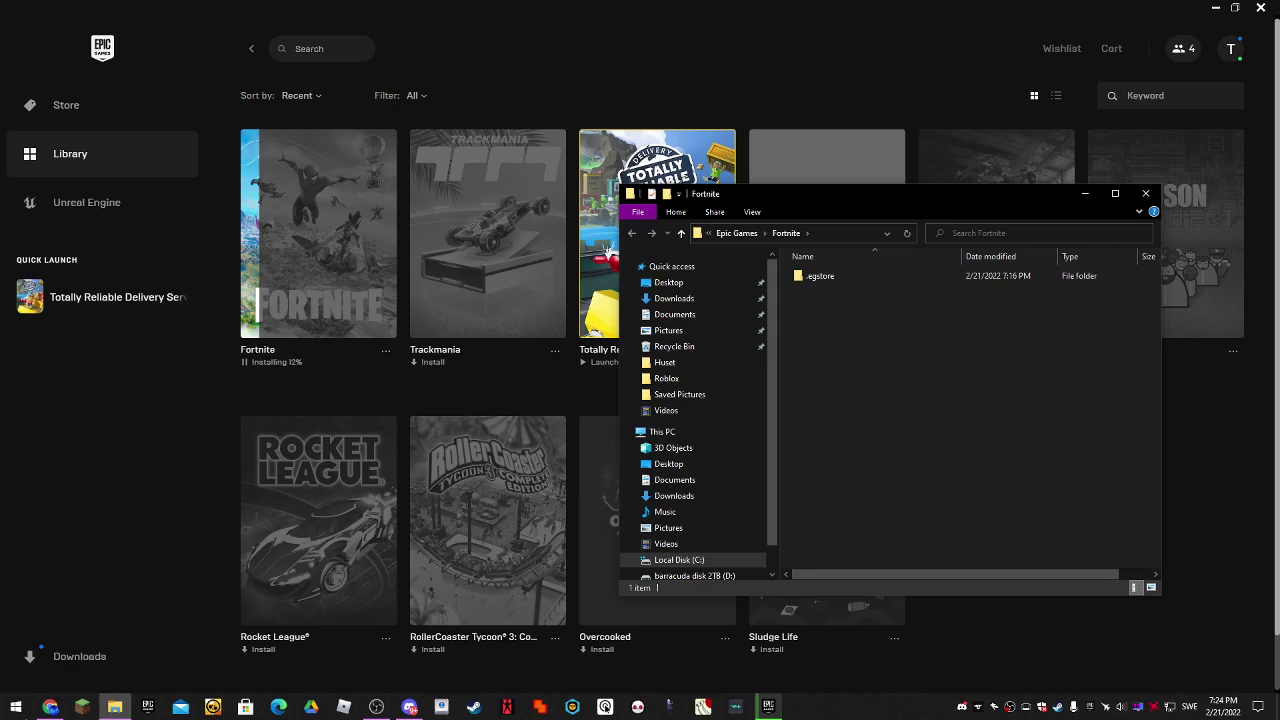
- Switch from the .egstore-only Fortnite folder to the YouTube 'directory must be empty' tutorial
{"action": "left_click", "coordinate": [50, 707]}
- Scroll down to the tutorial's description, clearing an accidental text selection
{"action": "scroll", "coordinate": [146, 607], "scroll_direction": "down", "scroll_amount": 1}
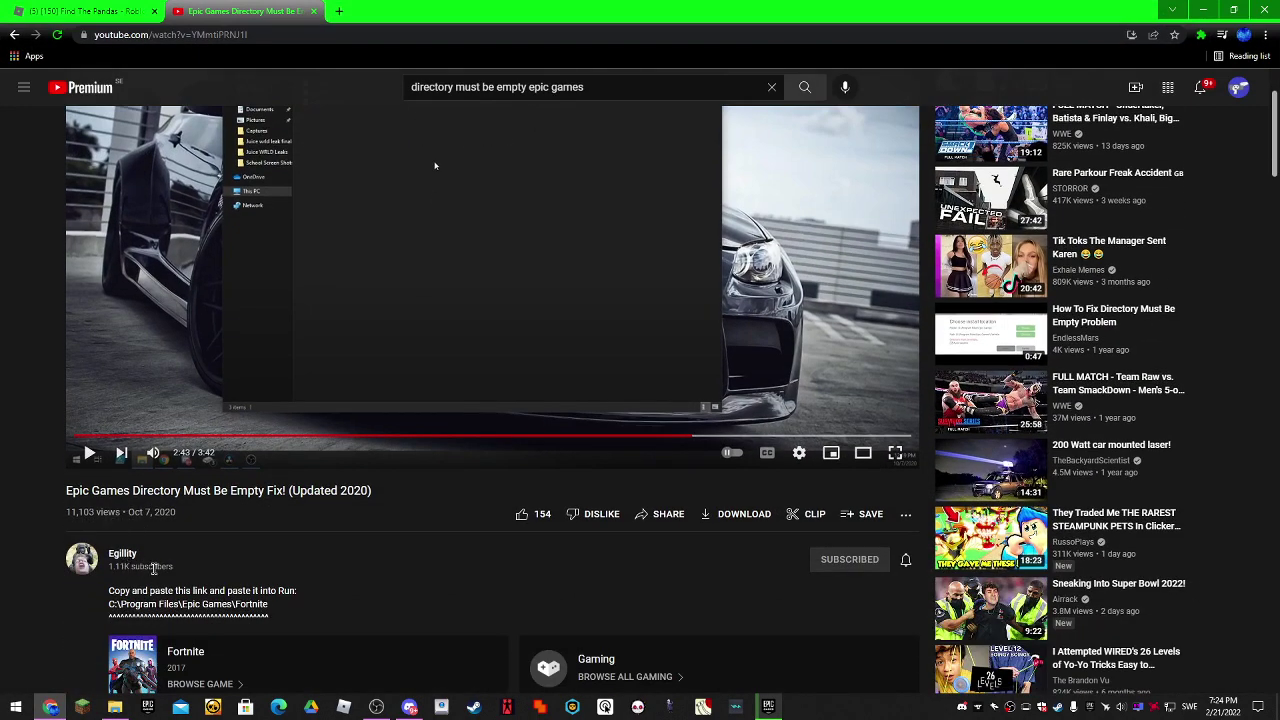
{"action": "scroll", "coordinate": [160, 563], "scroll_direction": "down", "scroll_amount": 1}
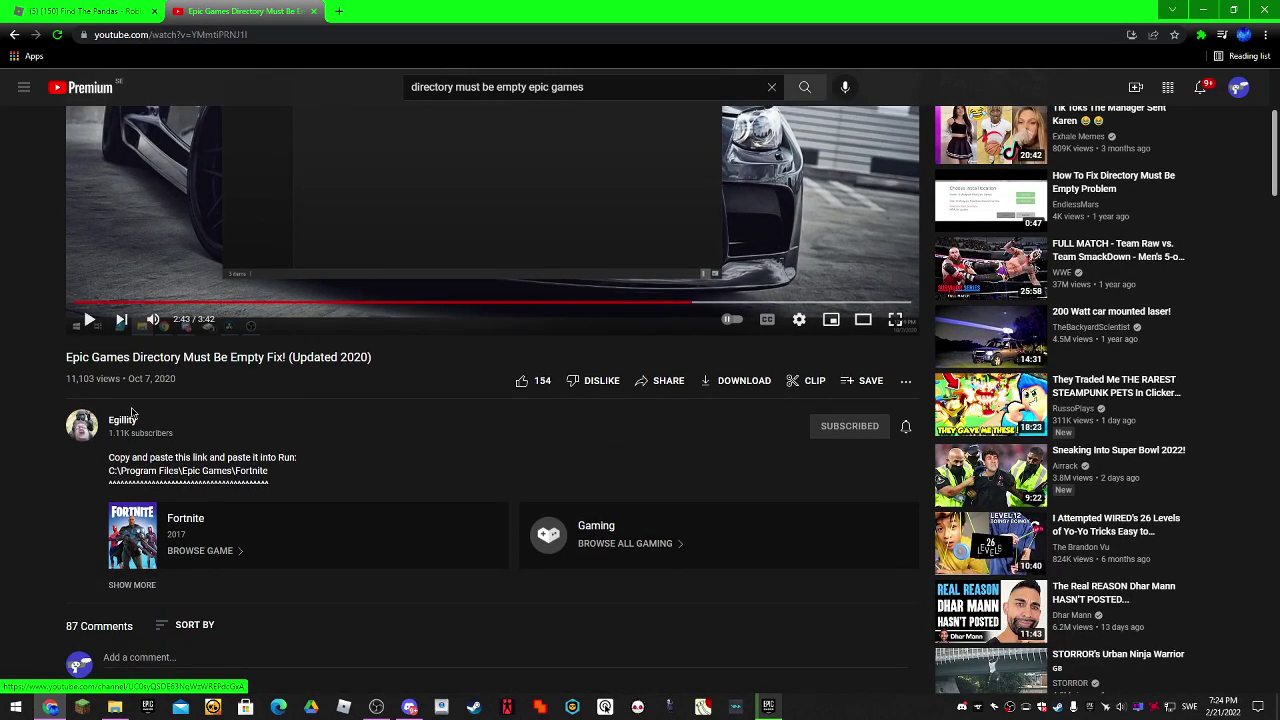
{"action": "left_click_drag", "start_coordinate": [150, 433], "coordinate": [97, 412]}
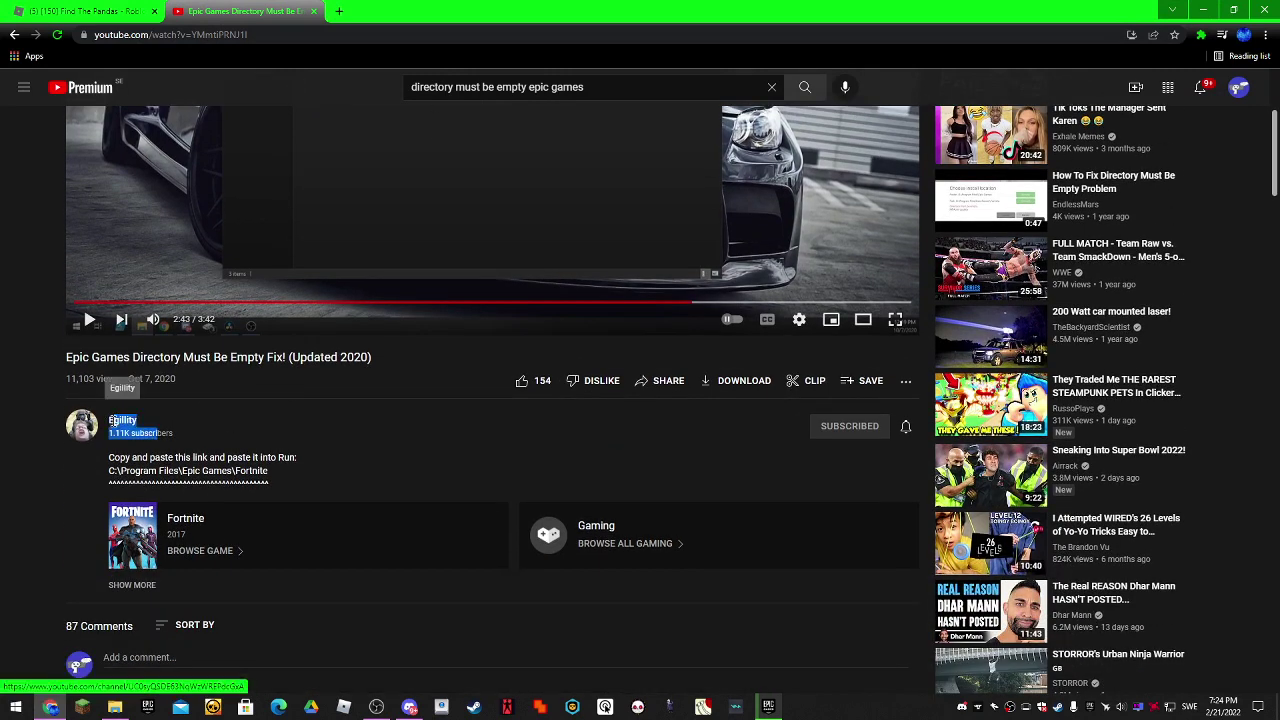
{"action": "left_click", "coordinate": [175, 485]}
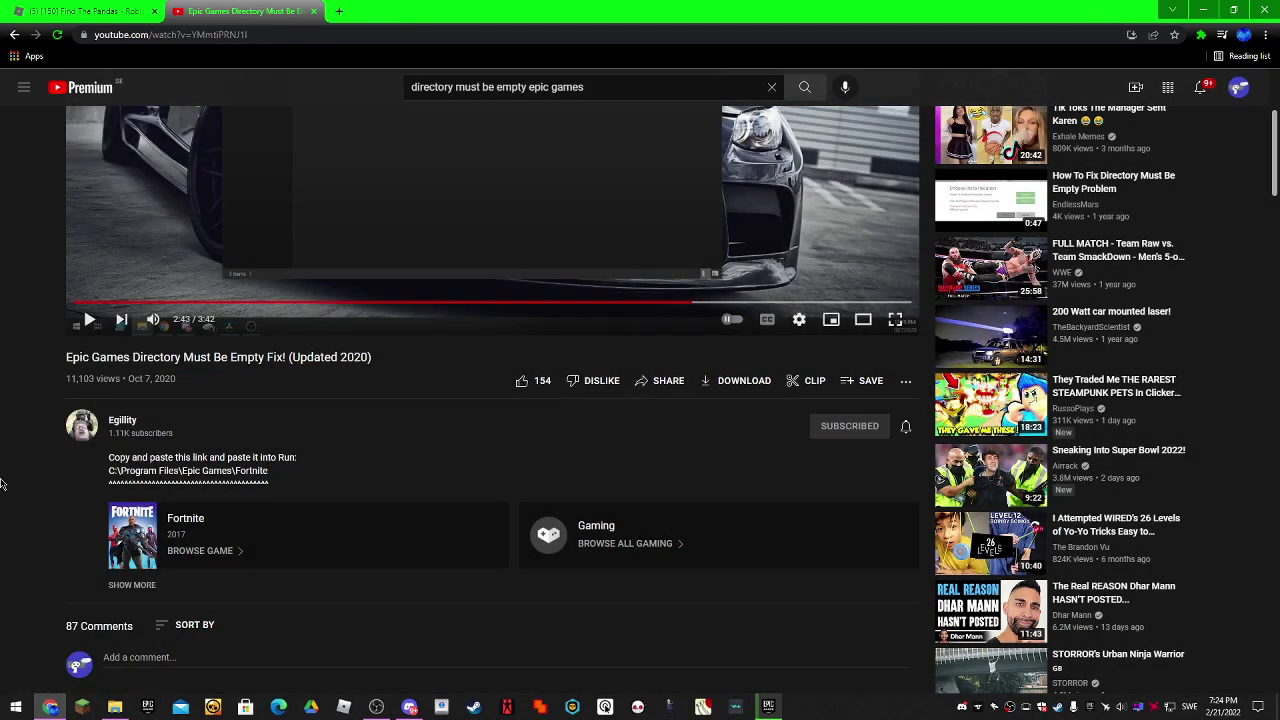
{"action": "scroll", "coordinate": [377, 542], "scroll_direction": "down", "scroll_amount": 1}
{"action": "scroll", "coordinate": [377, 542], "scroll_direction": "down", "scroll_amount": 3}
{"action": "scroll", "coordinate": [363, 530], "scroll_direction": "up", "scroll_amount": 7}
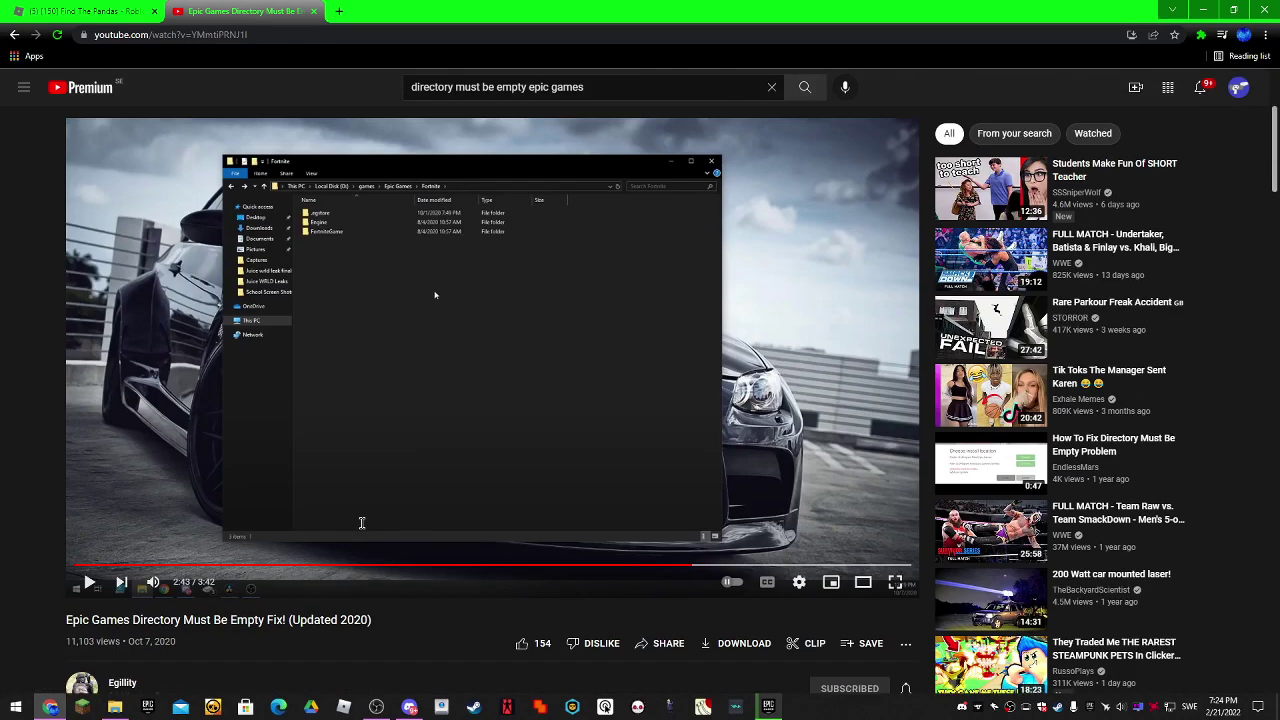
{"action": "scroll", "coordinate": [363, 528], "scroll_direction": "down", "scroll_amount": 1}
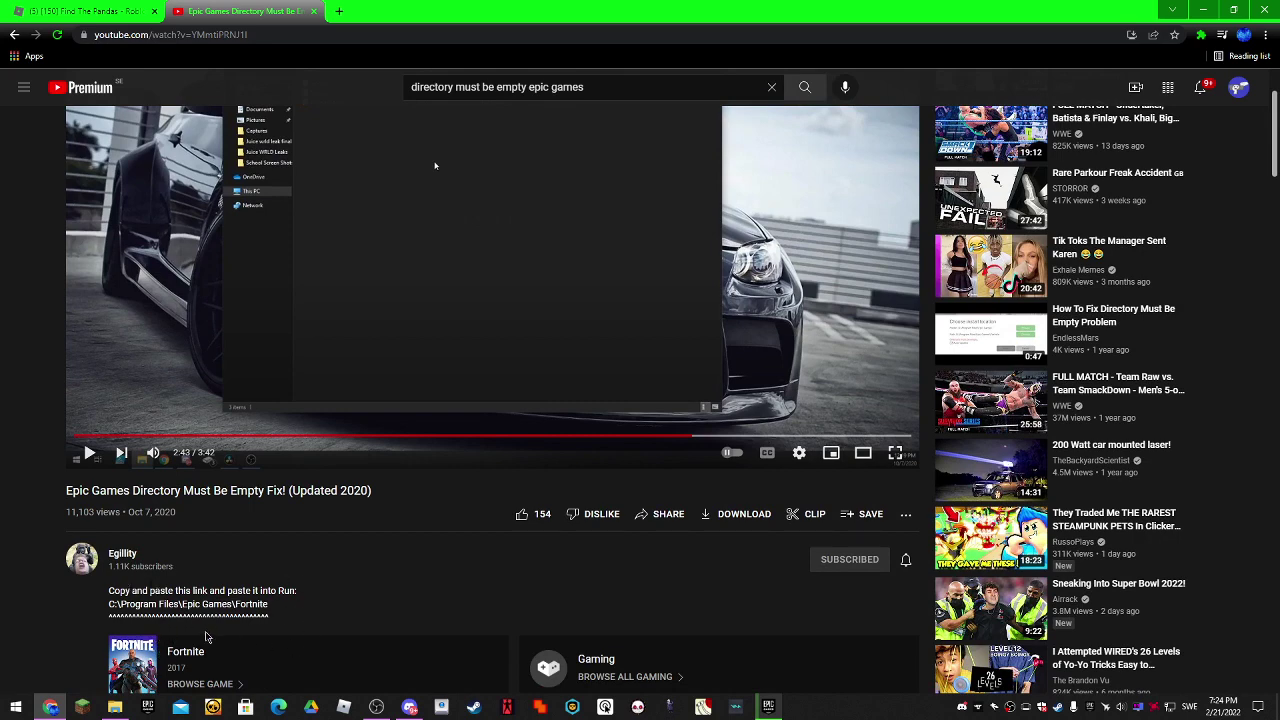
- Select the C:\Program Files\Epic Games\Fortnite path in the description, then return to File Explorer
{"action": "left_click_drag", "start_coordinate": [270, 598], "coordinate": [66, 610]}
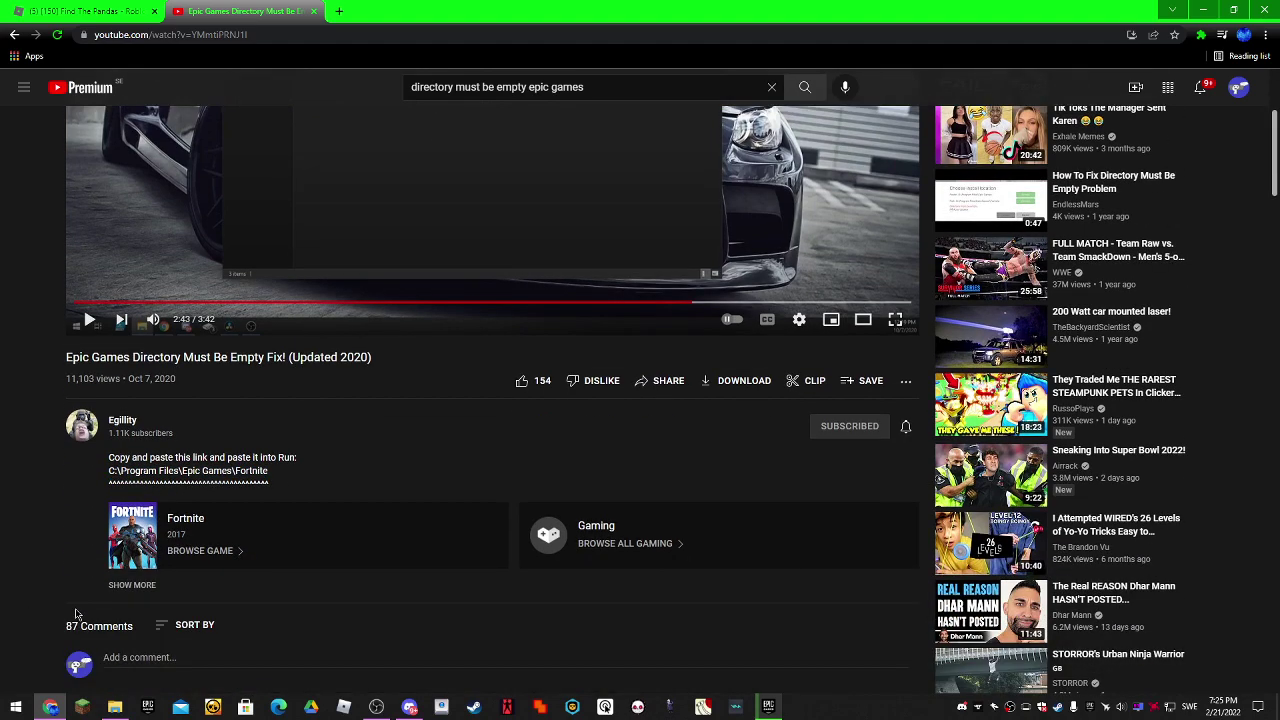
{"action": "scroll", "coordinate": [76, 614], "scroll_direction": "up", "scroll_amount": 3}
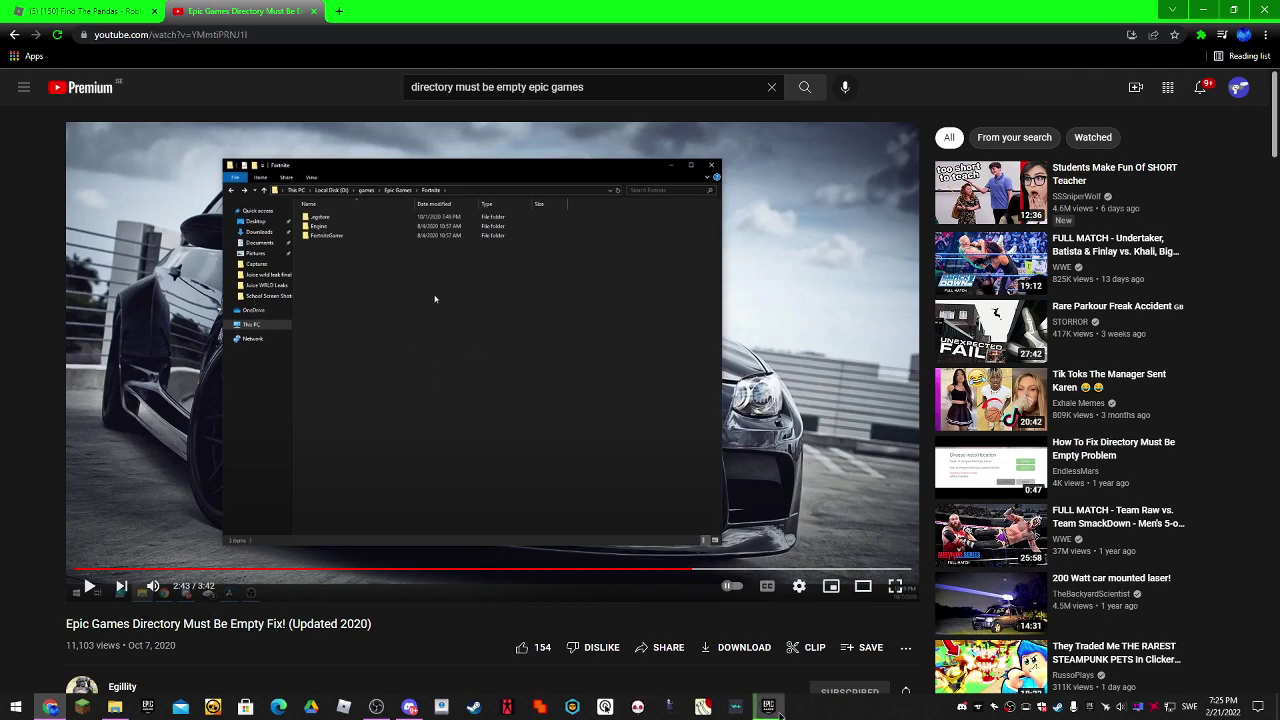
{"action": "scroll", "coordinate": [389, 619], "scroll_direction": "down", "scroll_amount": 1}
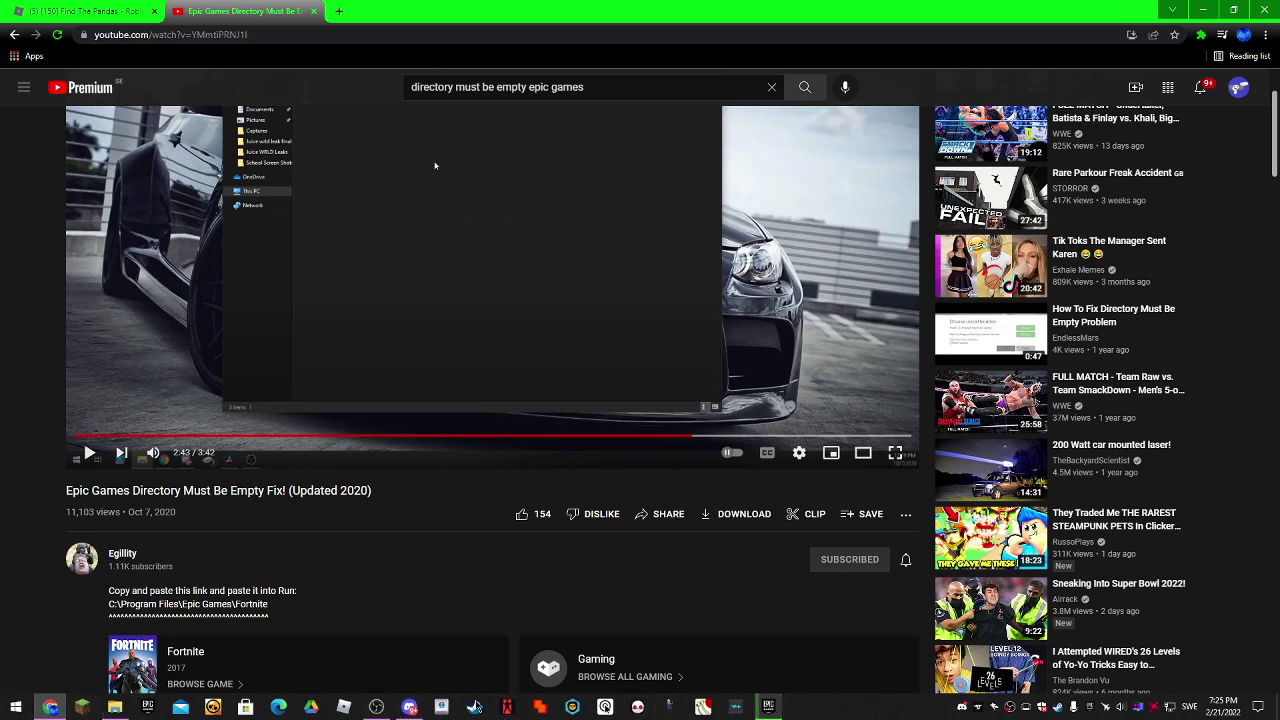
{"action": "left_click", "coordinate": [114, 708]}
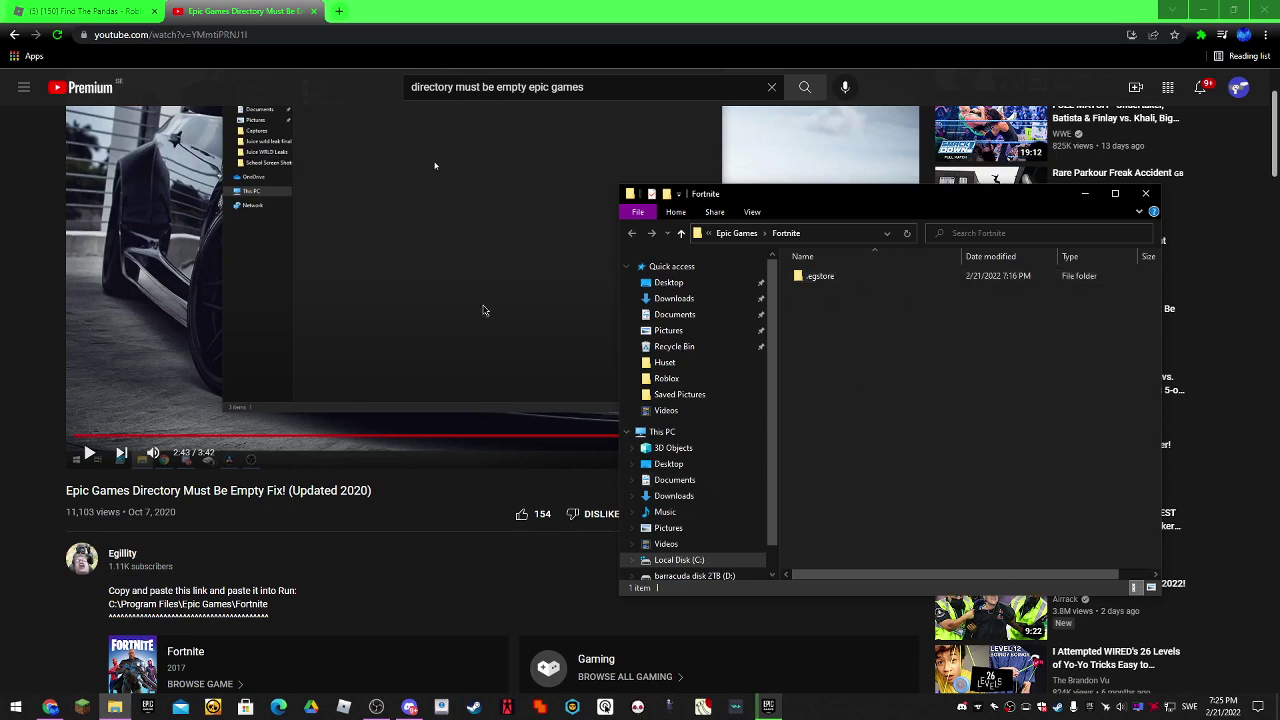
{"action": "scroll", "coordinate": [478, 322], "scroll_direction": "up", "scroll_amount": 2}
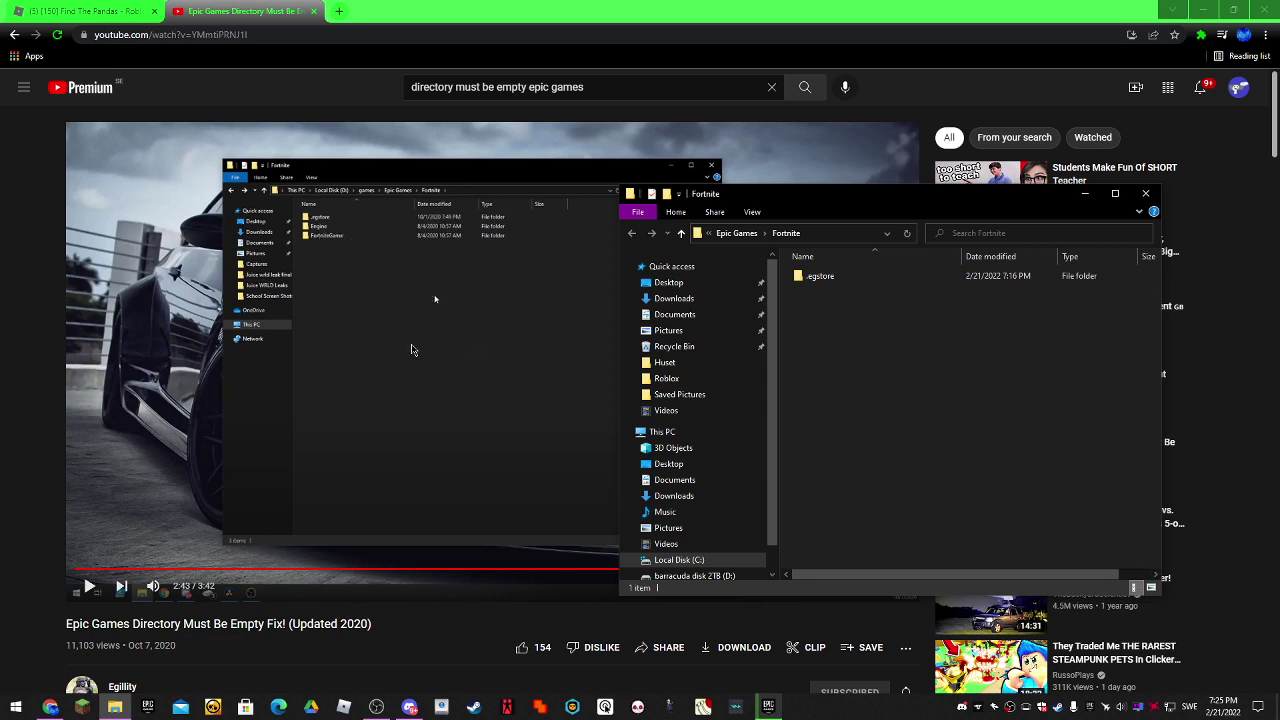
{"action": "right_click", "coordinate": [843, 291]}
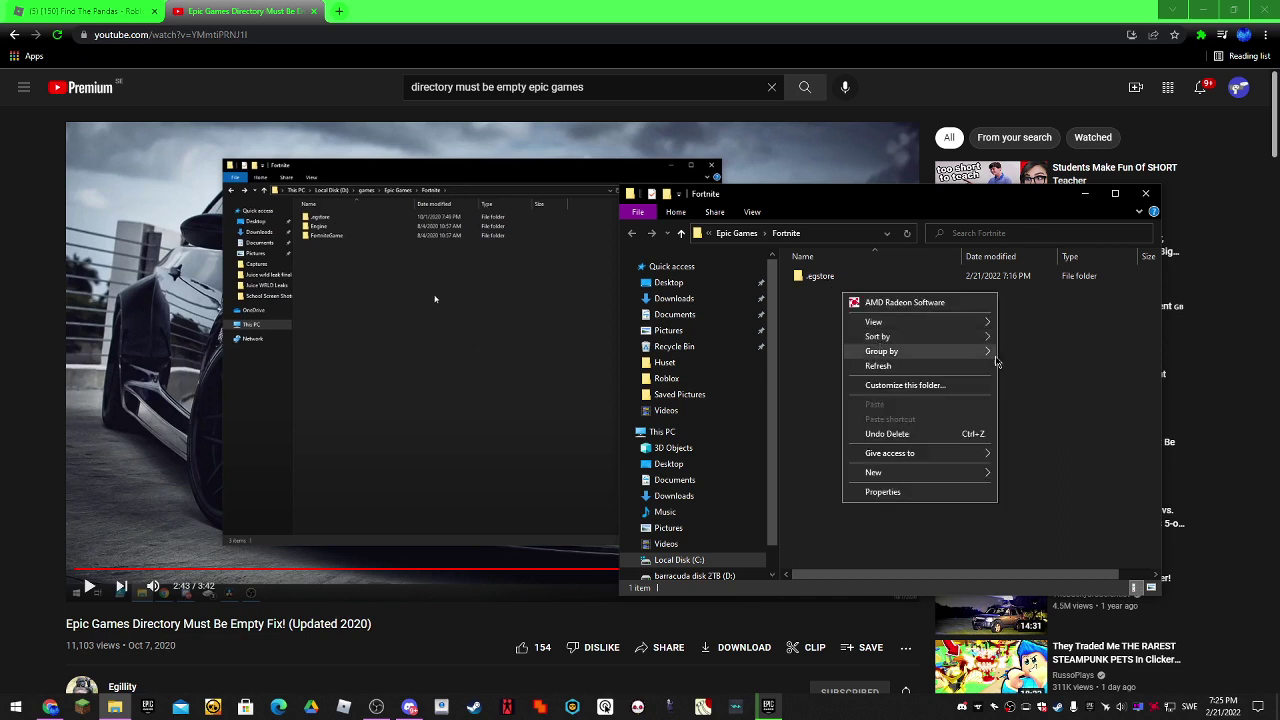
{"action": "left_click", "coordinate": [1038, 364]}
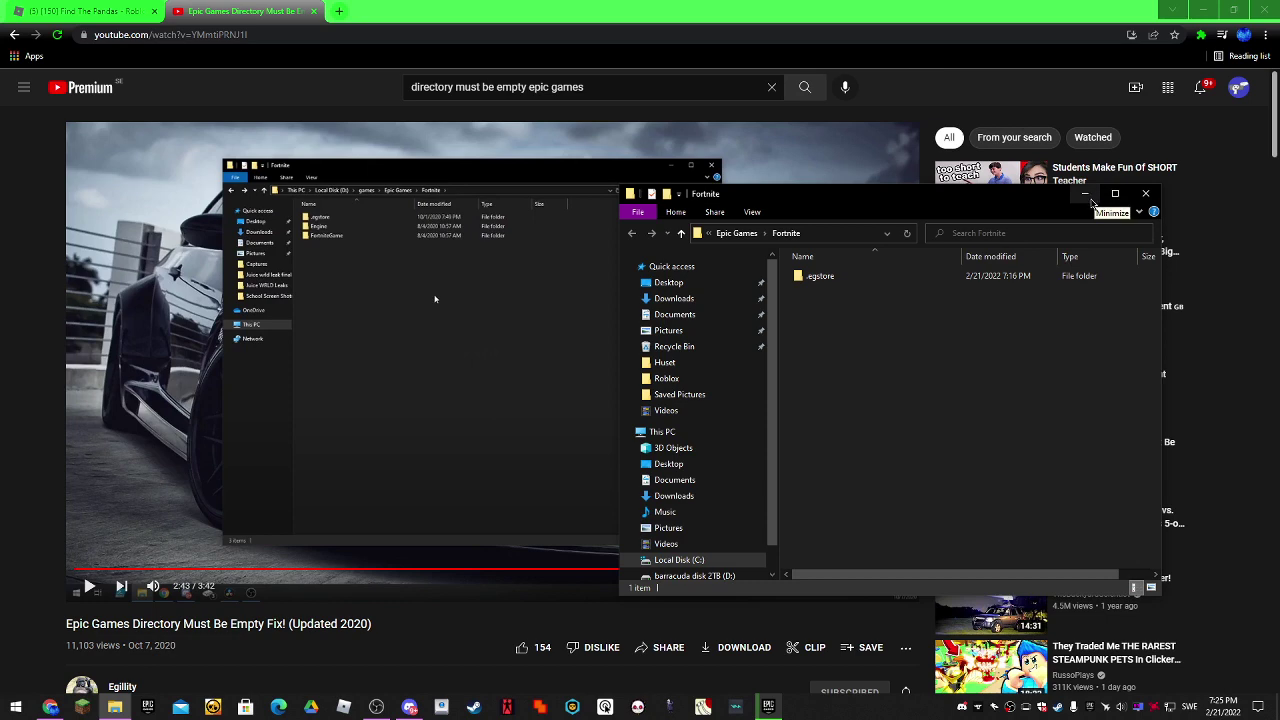
- Minimize and restore the File Explorer window
{"action": "left_click", "coordinate": [1086, 194]}
{"action": "left_click", "coordinate": [115, 707]}
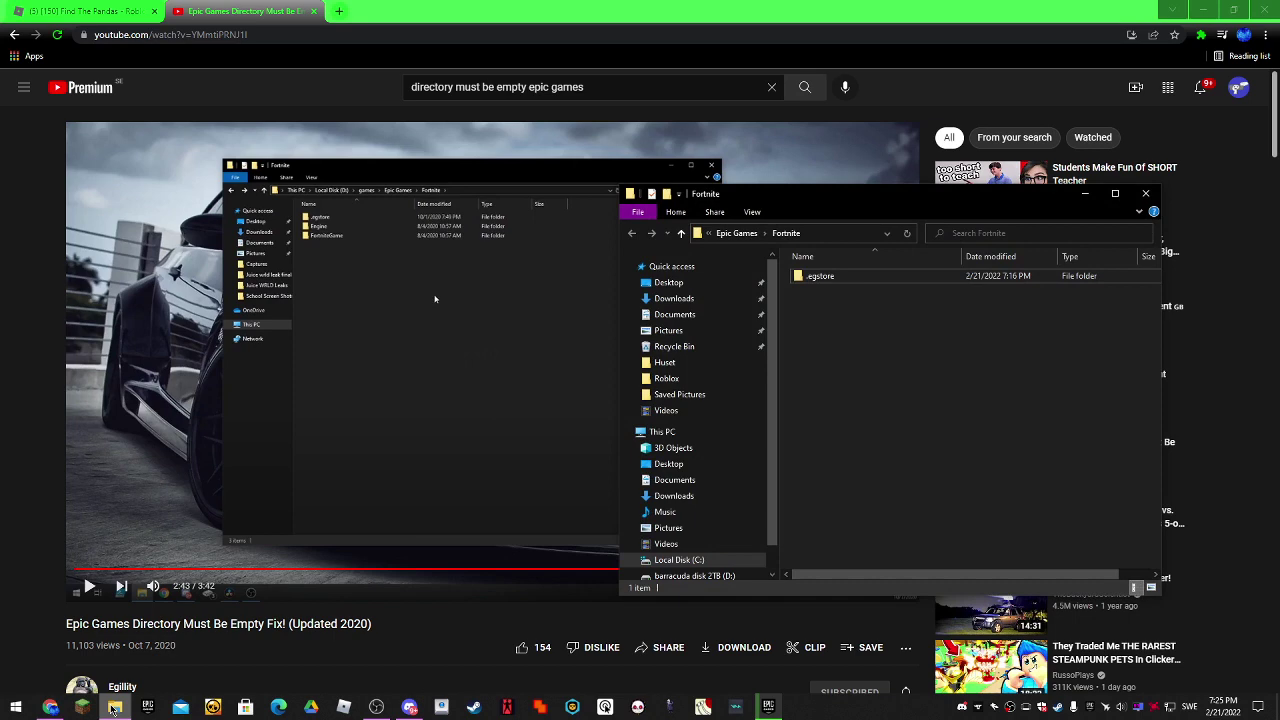
{"action": "left_click", "coordinate": [115, 707]}
{"action": "scroll", "coordinate": [705, 540], "scroll_direction": "down", "scroll_amount": 1}
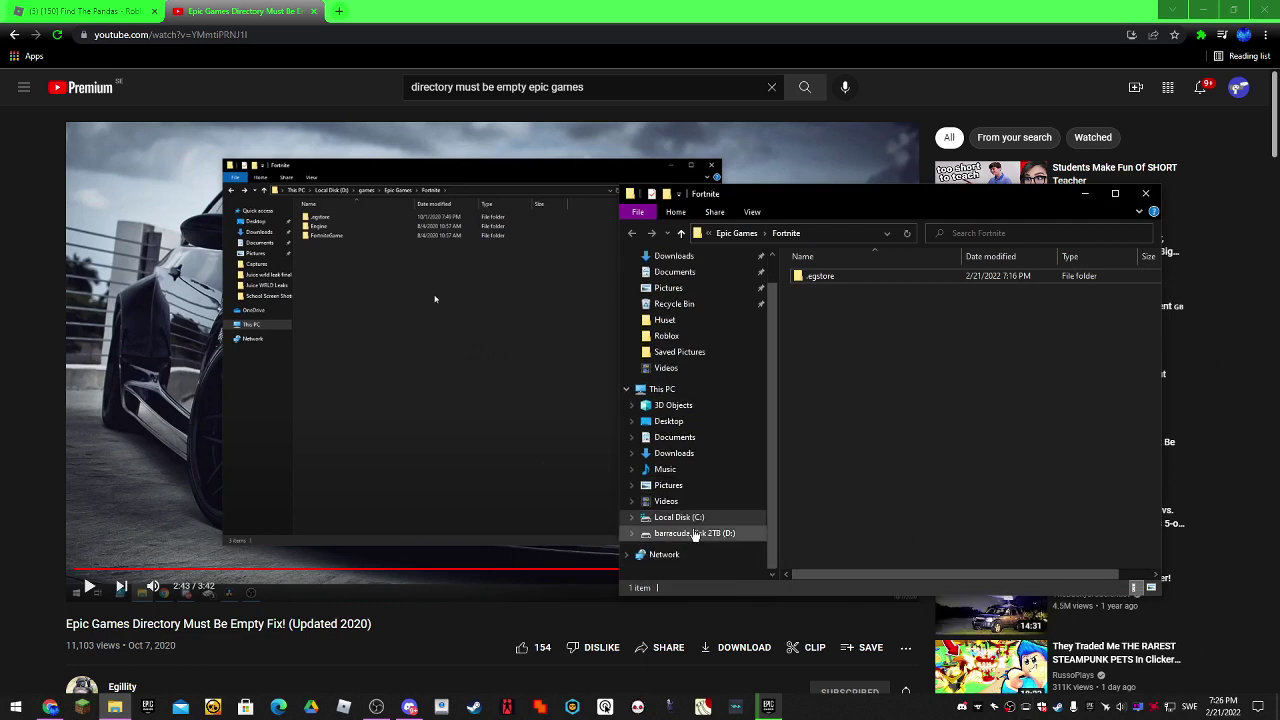
- Browse from barracuda disk 2TB (D:) to Local Disk (C:) and open its empty Games folder
{"action": "left_click", "coordinate": [695, 535]}
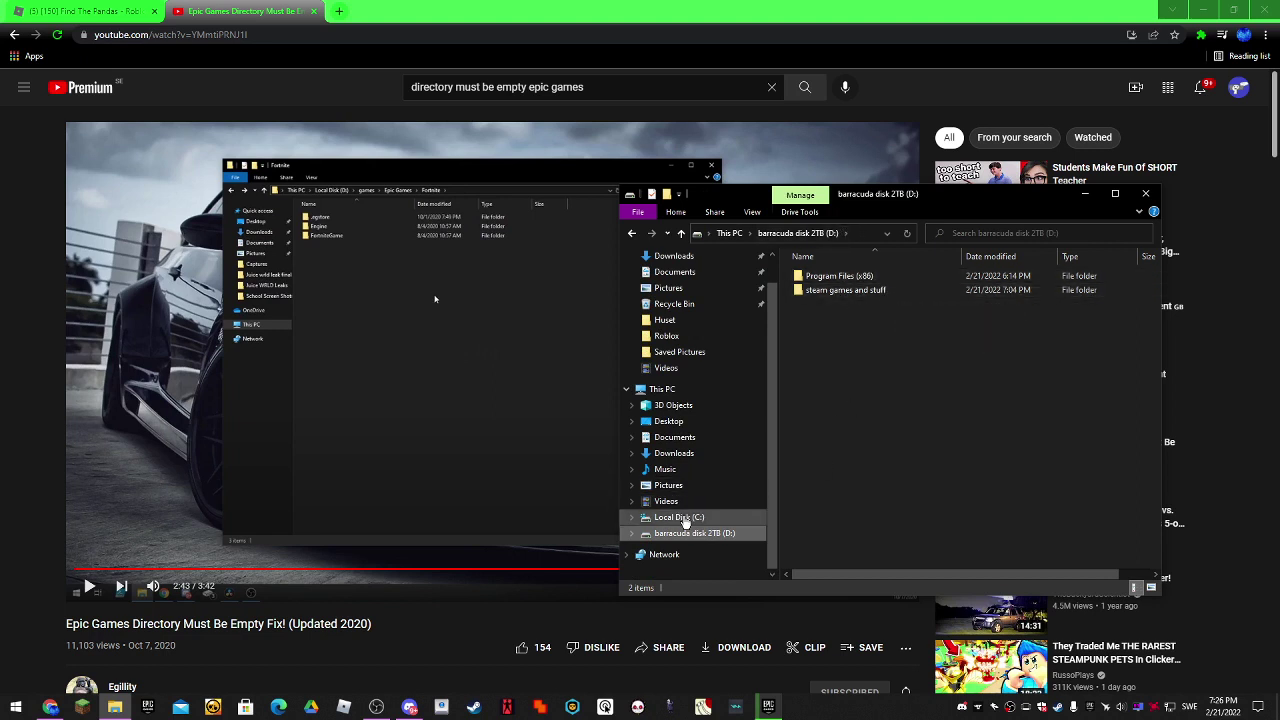
{"action": "left_click", "coordinate": [684, 519]}
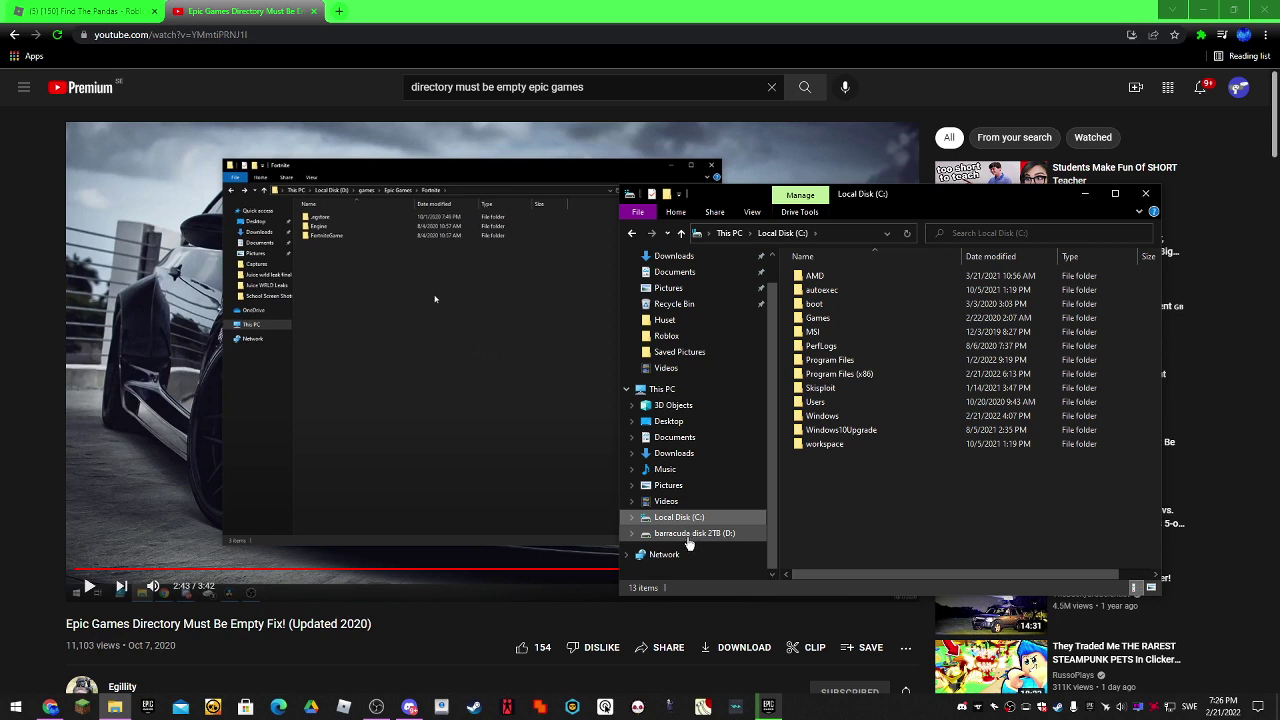
{"action": "left_click", "coordinate": [847, 322]}
{"action": "double_click", "coordinate": [847, 322]}
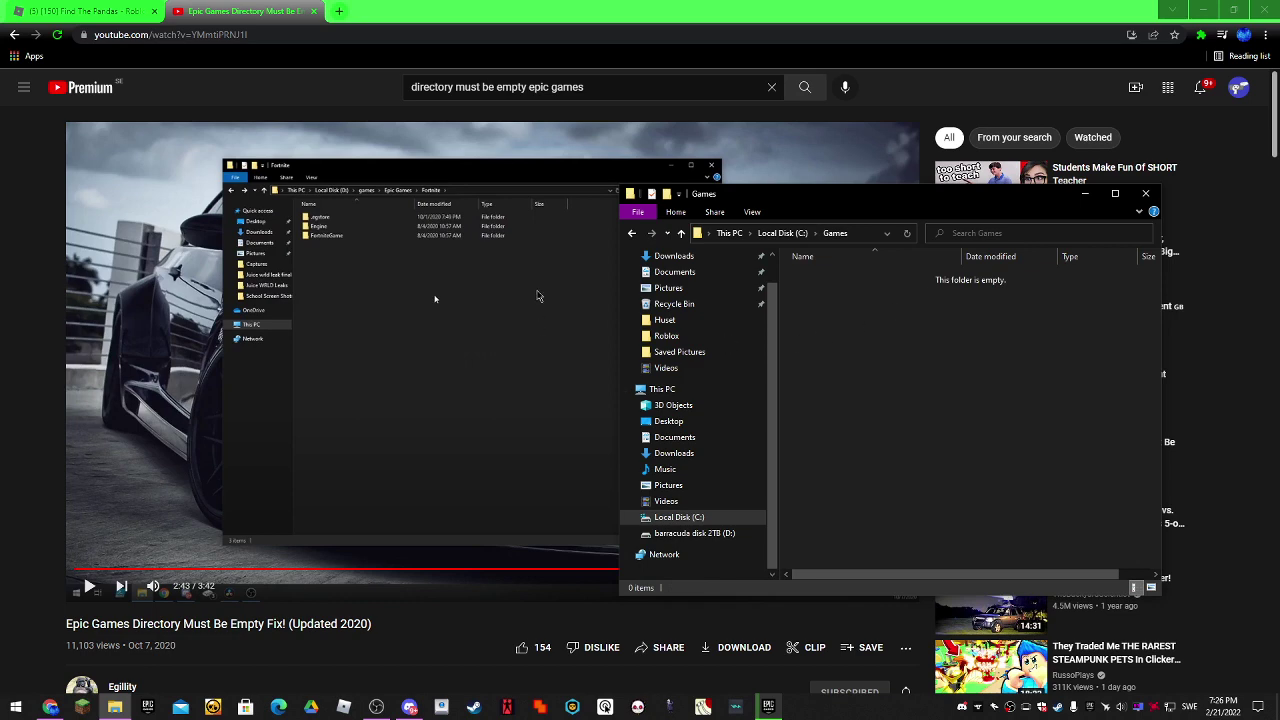
{"action": "left_click", "coordinate": [500, 386]}
- Rewind the tutorial 10 seconds and pause at its Epic Games and Fortnite folder shots
{"action": "key", "text": "j"}
{"action": "key", "text": "j"}
{"action": "key", "text": "j"}
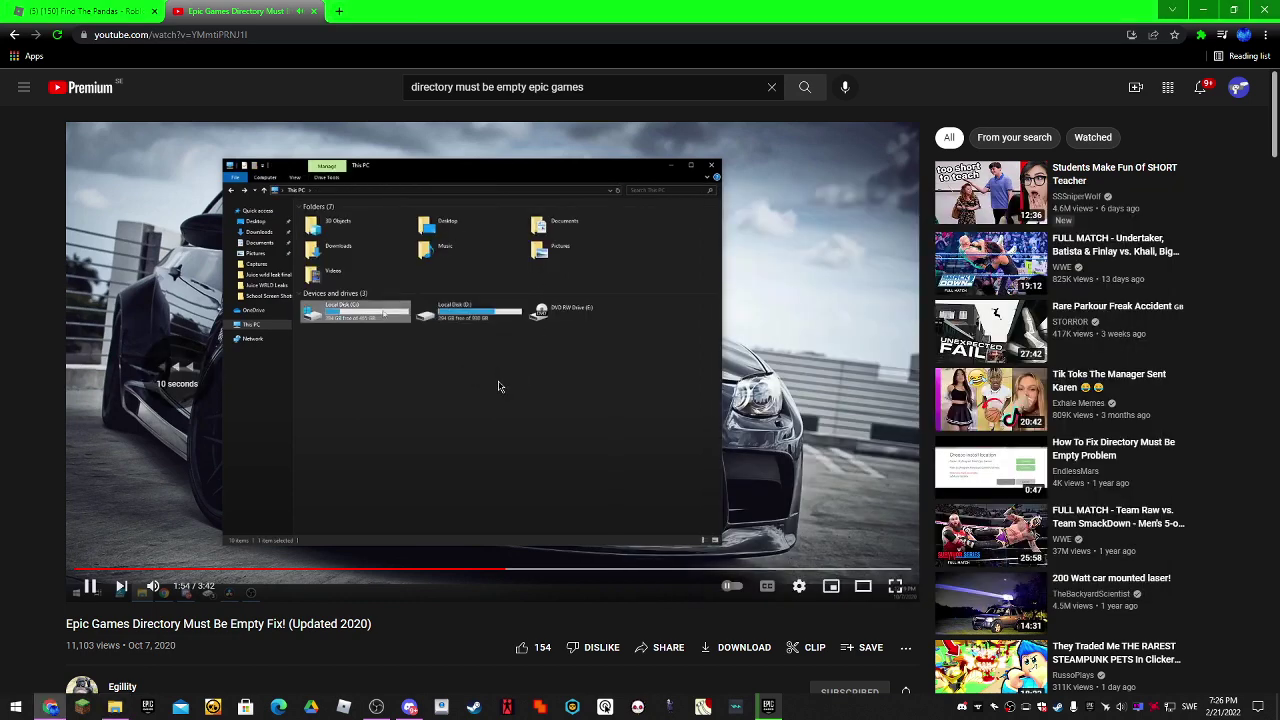
{"action": "left_click", "coordinate": [500, 386]}
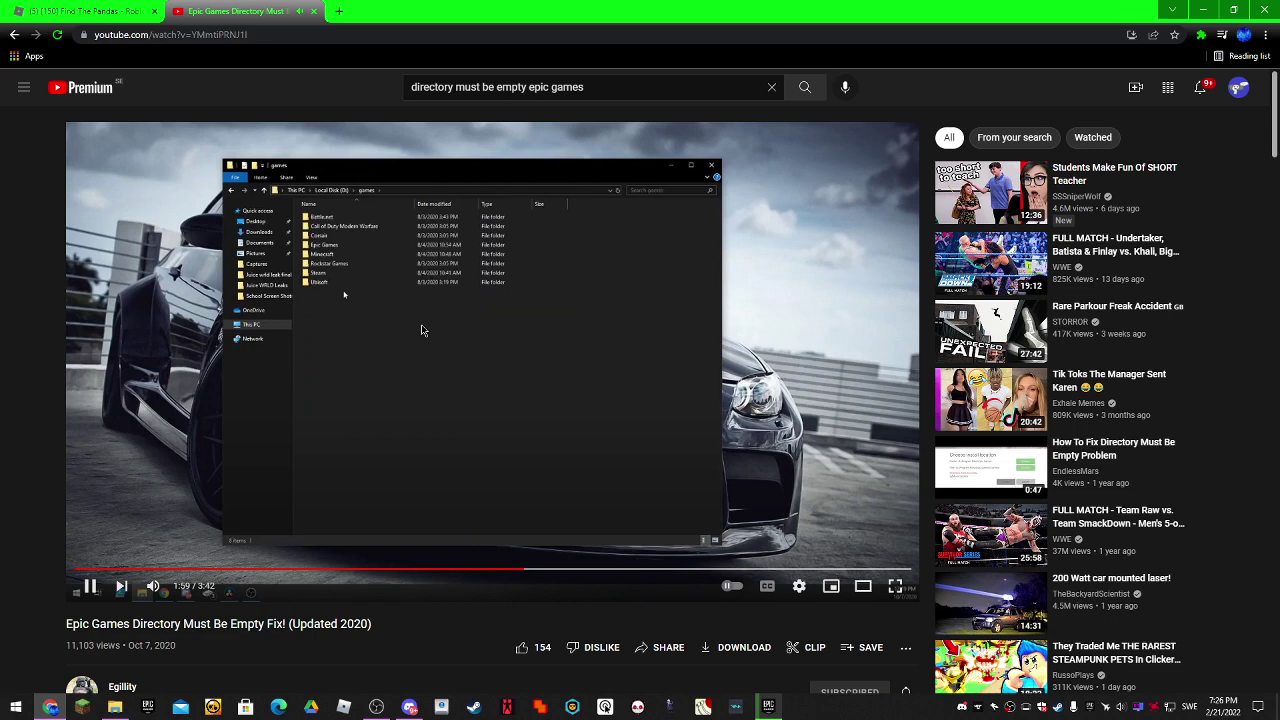
{"action": "left_click", "coordinate": [422, 330]}
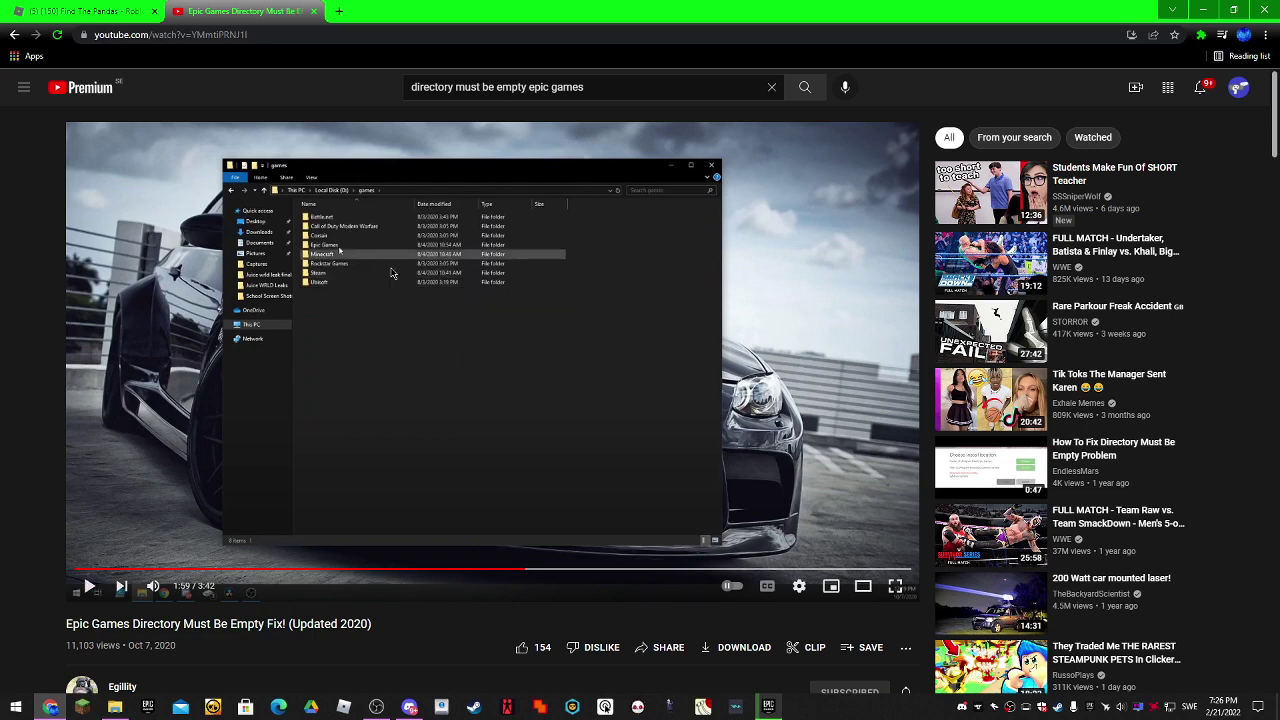
{"action": "left_click", "coordinate": [338, 251]}
{"action": "left_click", "coordinate": [332, 246]}
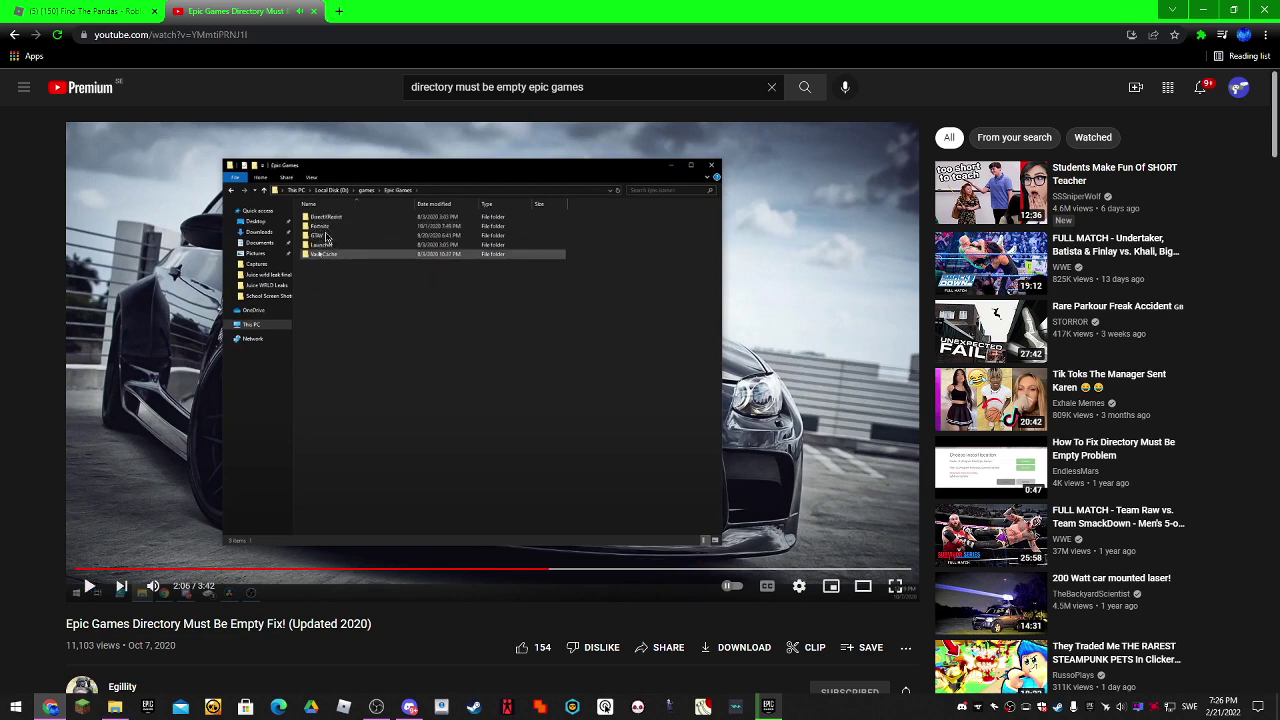
{"action": "left_click", "coordinate": [324, 238]}
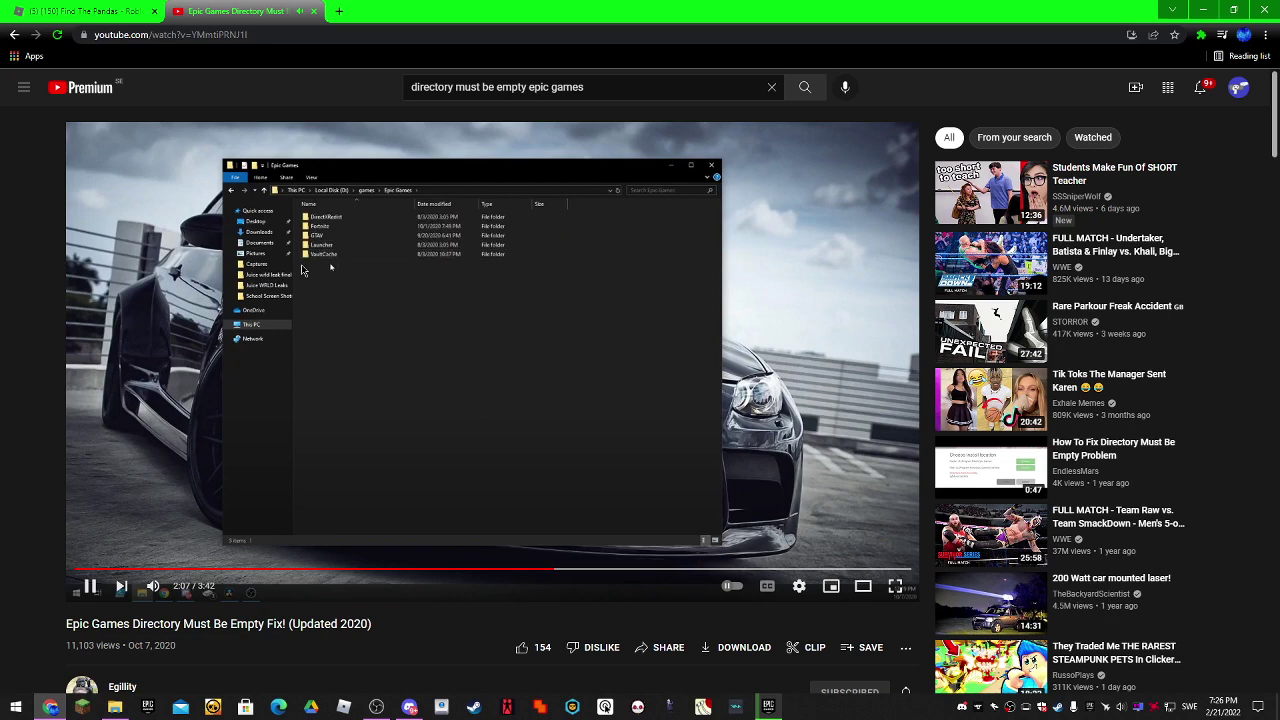
{"action": "left_click", "coordinate": [343, 244]}
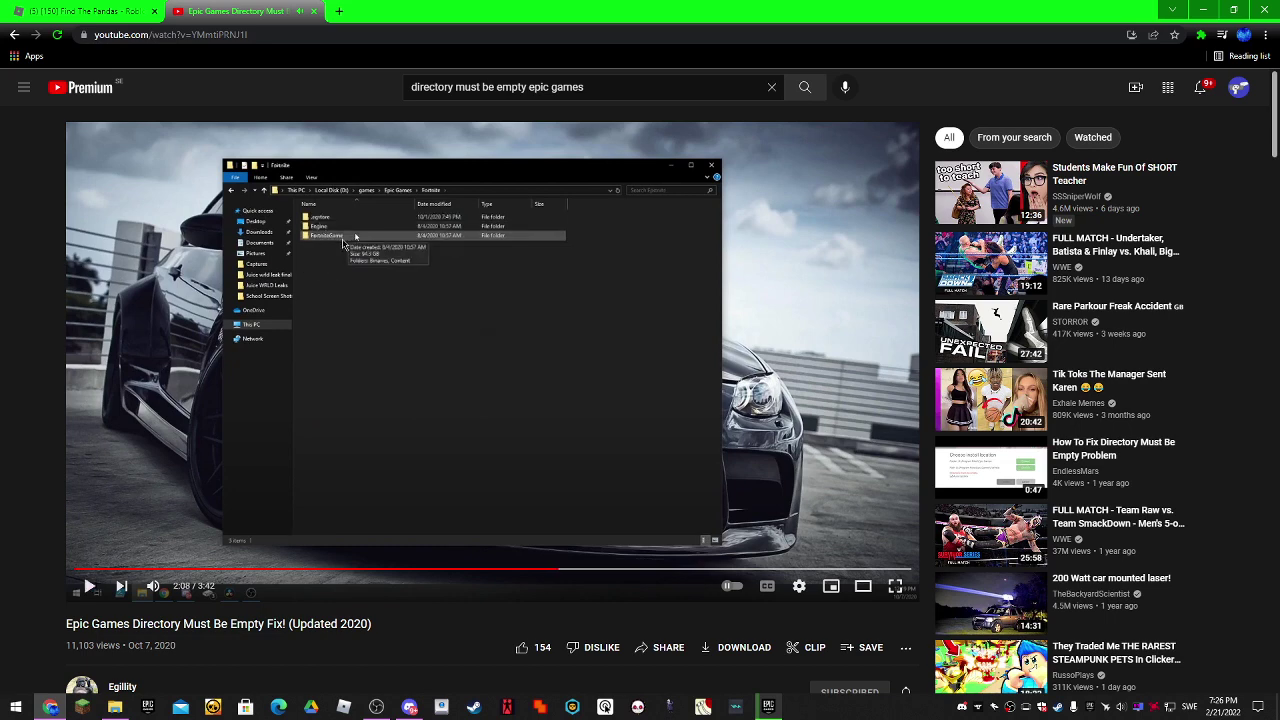
- Scroll the video description, select the channel name, and bring OBS Studio forward
{"action": "scroll", "coordinate": [443, 384], "scroll_direction": "down", "scroll_amount": 2}
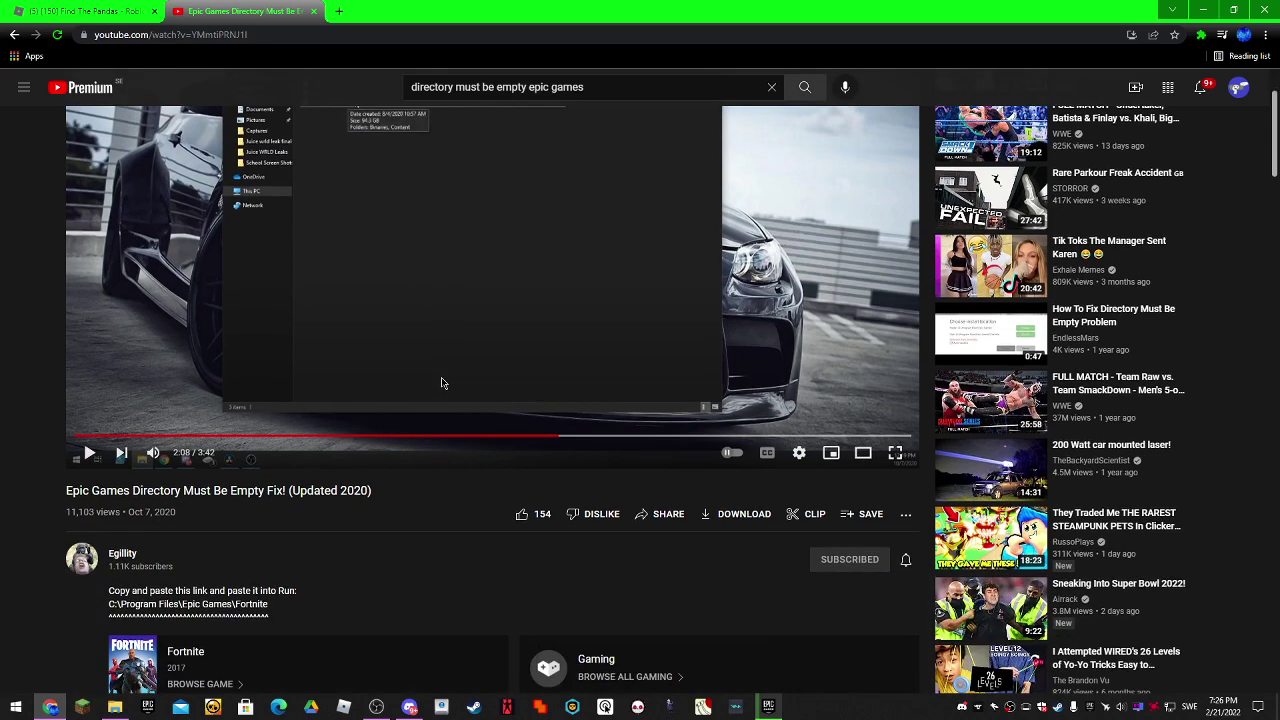
{"action": "scroll", "coordinate": [443, 384], "scroll_direction": "down", "scroll_amount": 1}
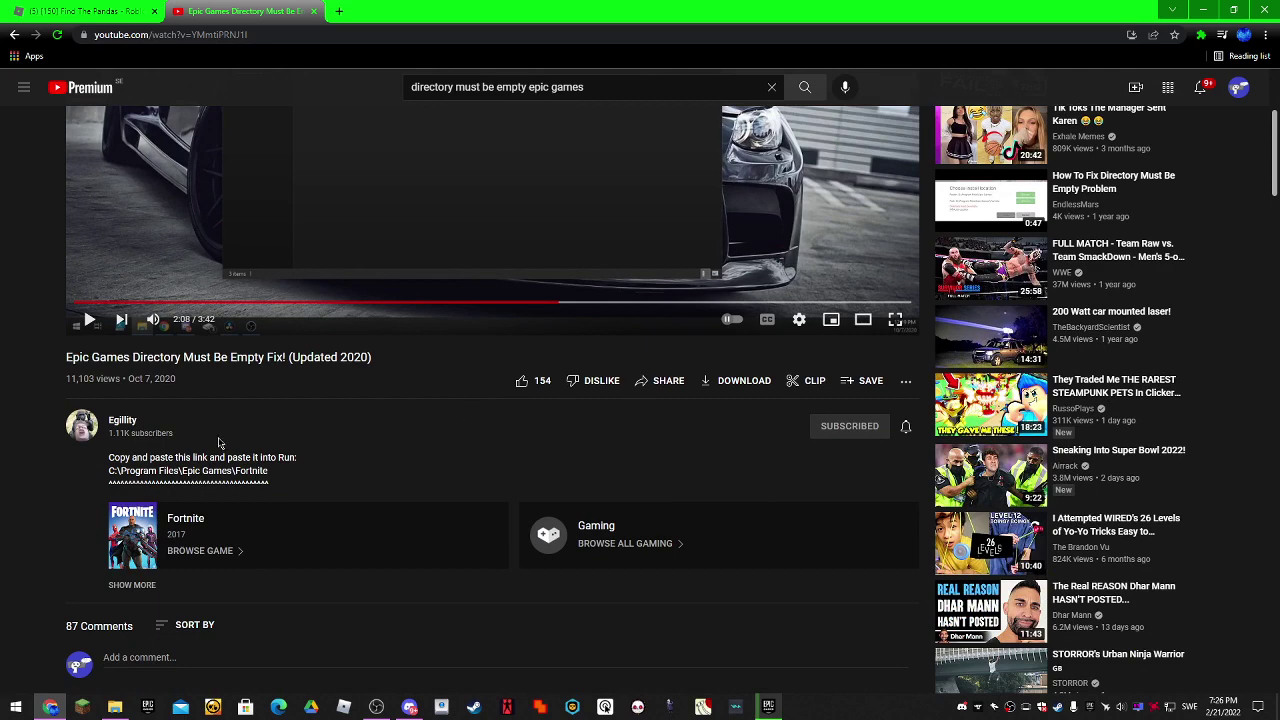
{"action": "left_click_drag", "start_coordinate": [140, 422], "coordinate": [107, 416]}
{"action": "scroll", "coordinate": [241, 420], "scroll_direction": "up", "scroll_amount": 3}
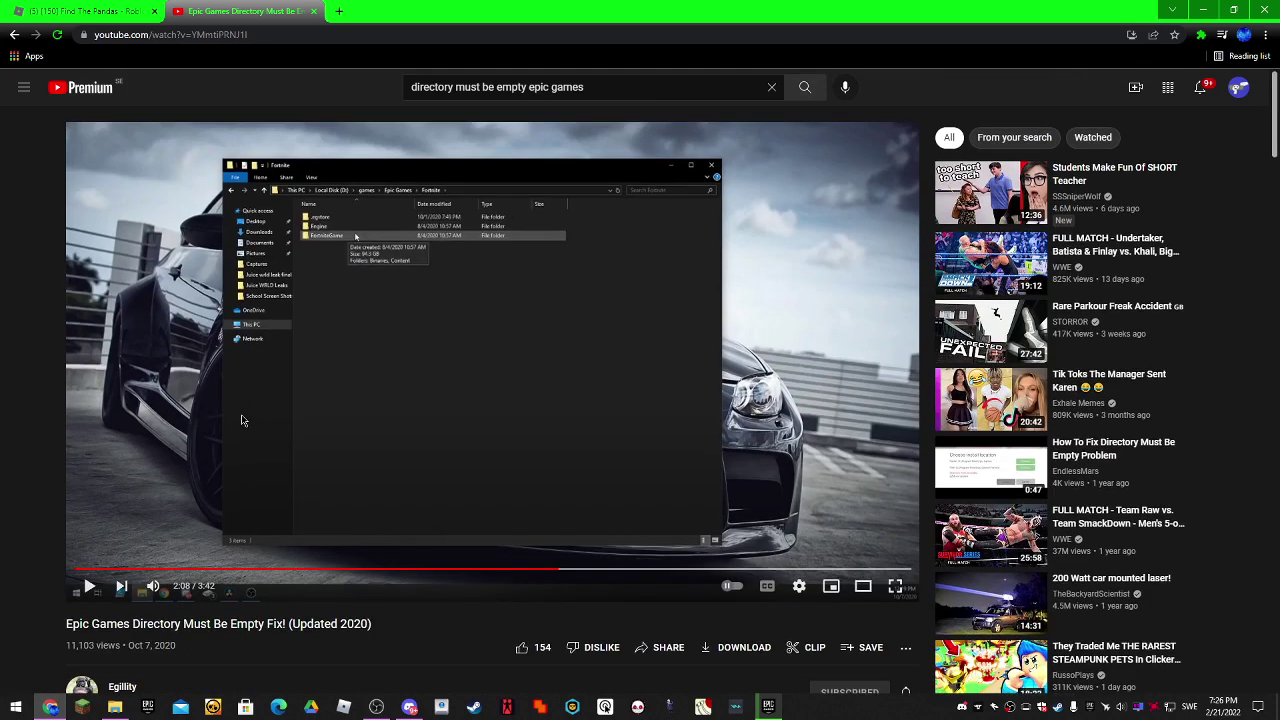
{"action": "left_click", "coordinate": [377, 706]}
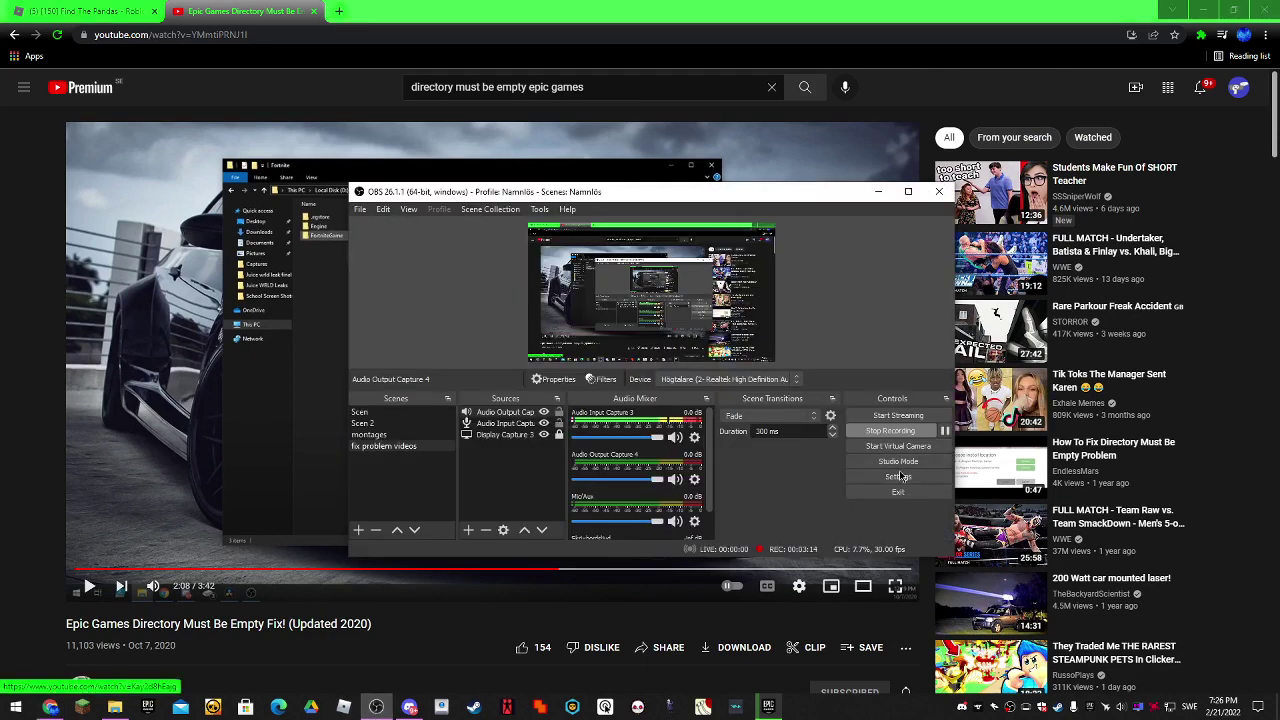